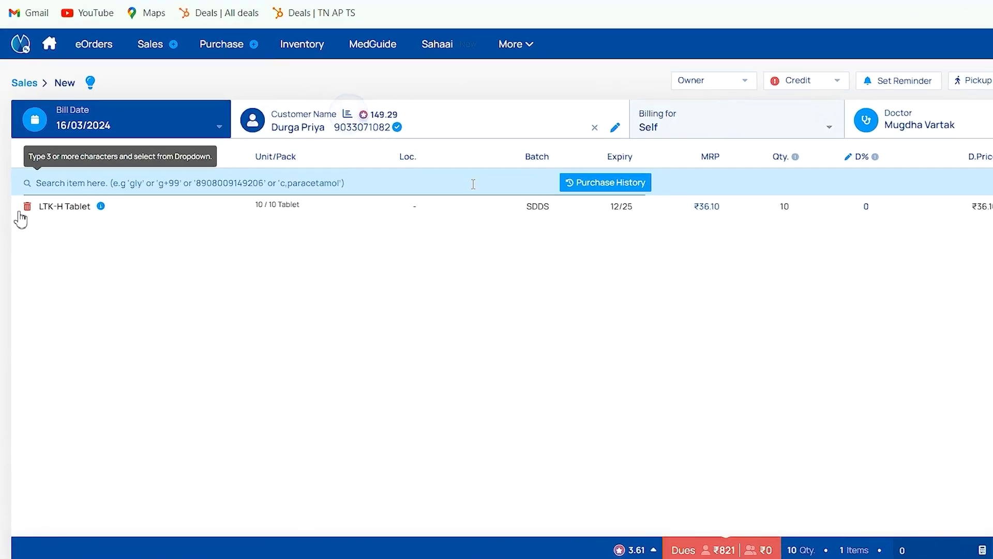
Search 'Amlodac' and add Amlodac 5 Tablet to the bill next to LTK-H
type("A")
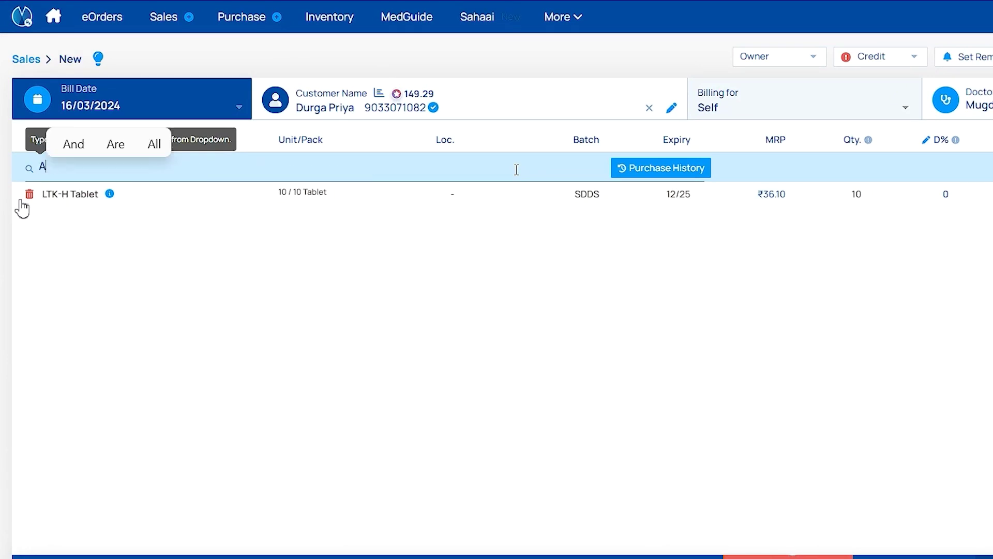
type("mloda")
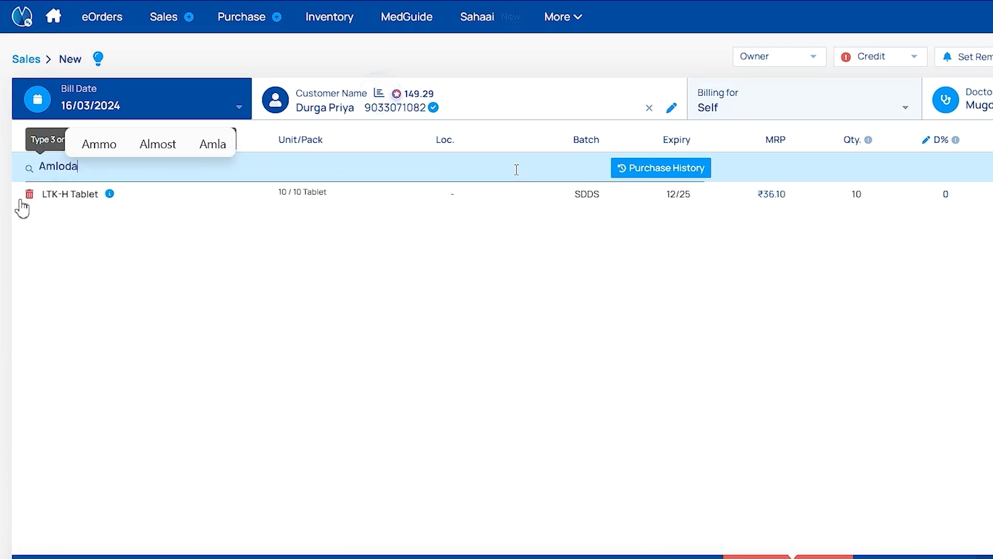
type("c")
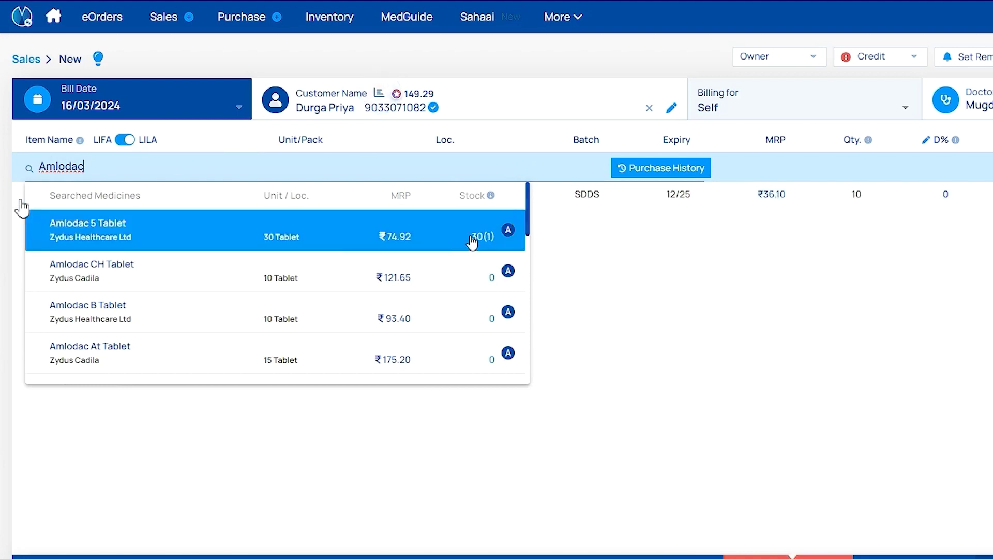
left_click(472, 242)
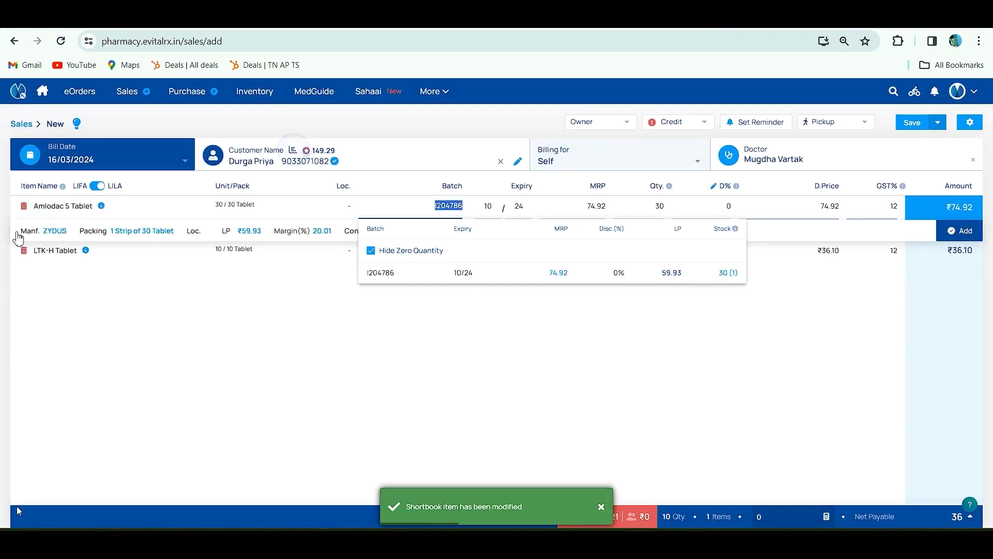
Save Amlodac 5 Tablet to the shortbook, then choose batch I204786 for its bill row
left_click(101, 207)
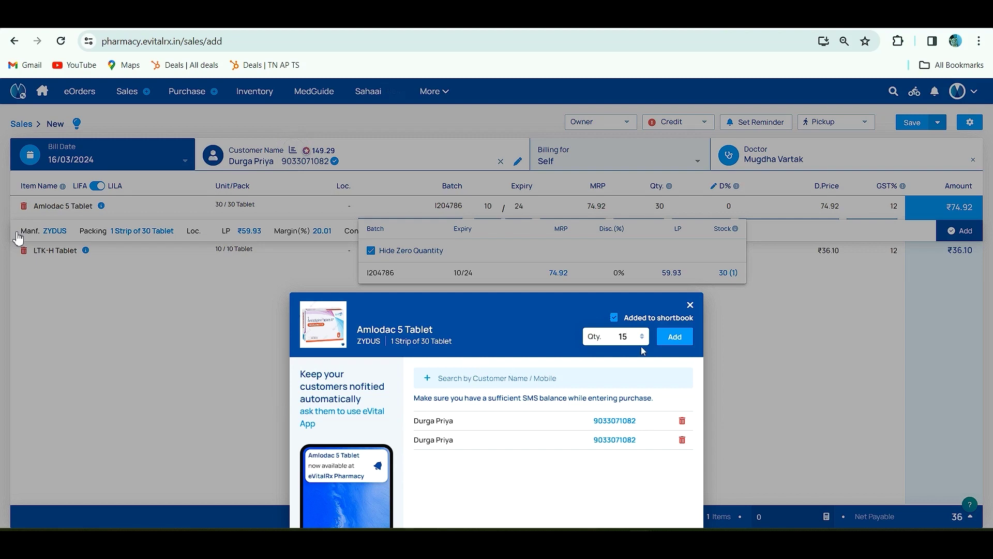
left_click(674, 344)
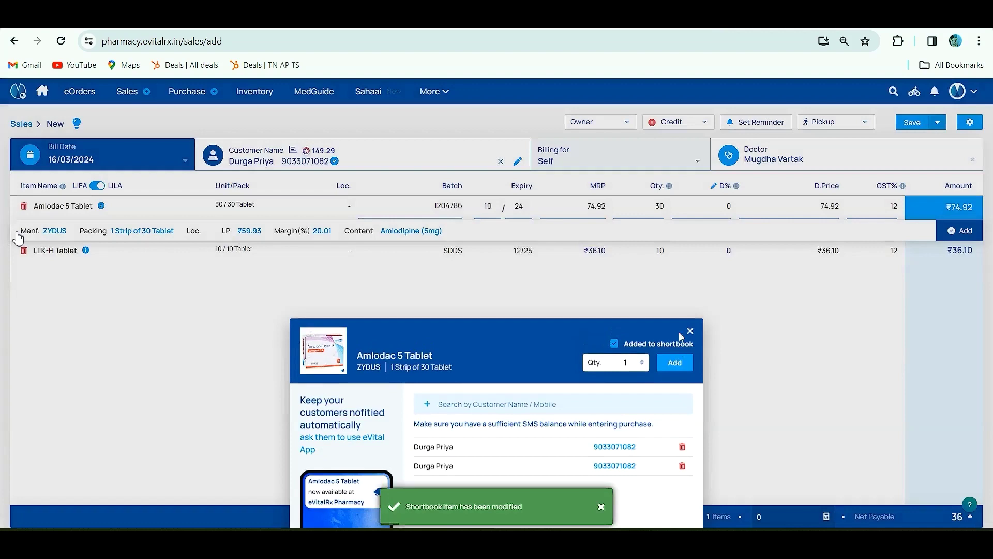
left_click(689, 332)
left_click(683, 274)
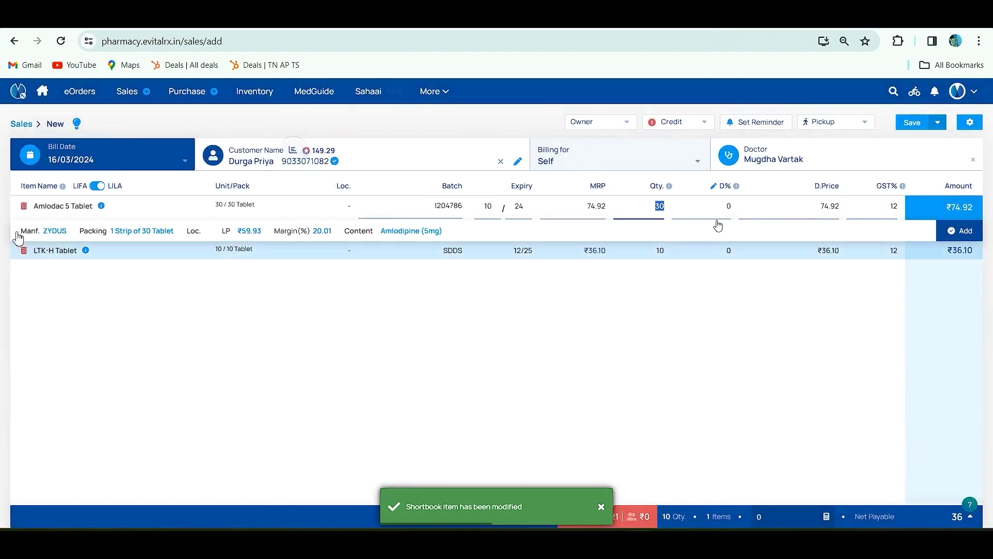
Commit the Amlodac row and review the bill's loyalty points breakdown
key("Return")
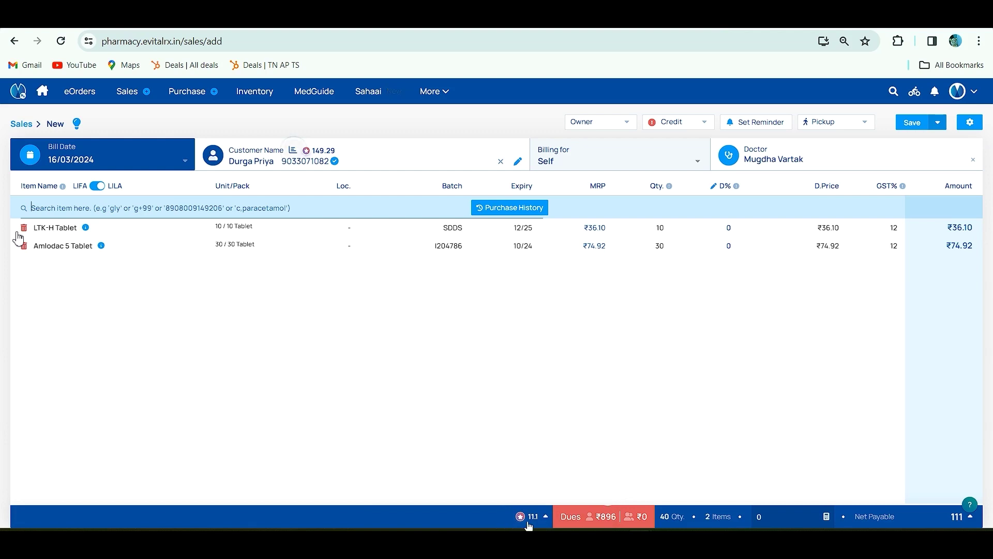
left_click(529, 523)
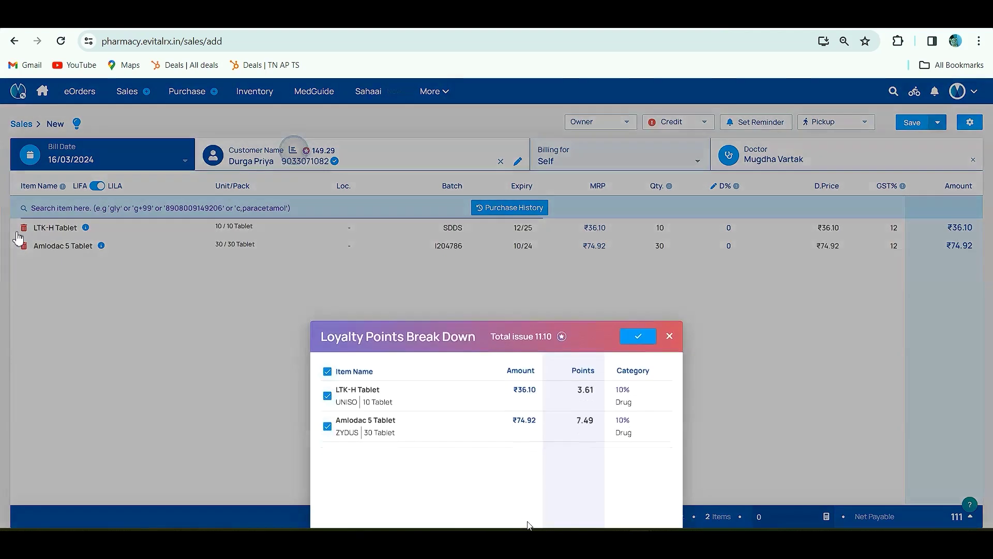
left_click(670, 336)
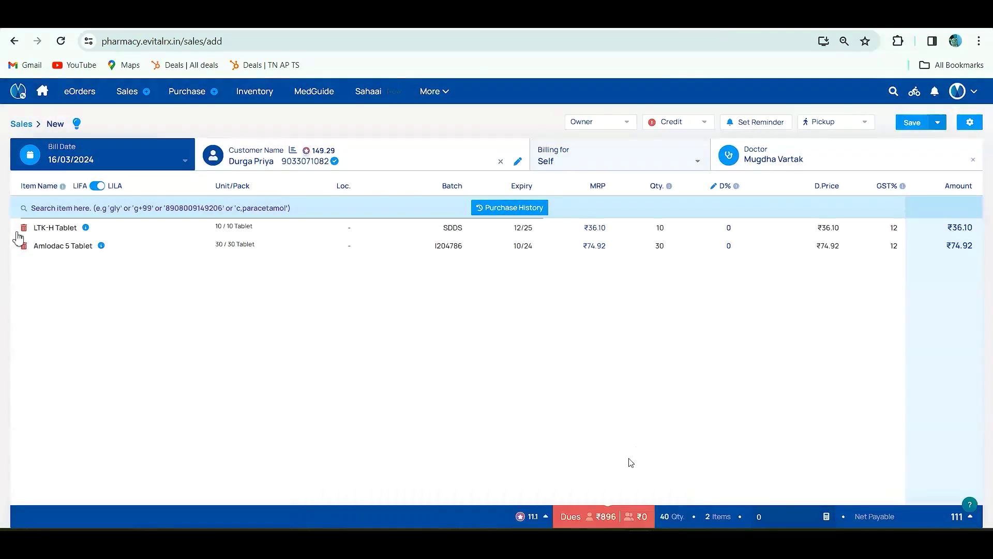
Review the customer's Orders History dues, then the Debit Voucher and Credit Voucher tabs
left_click(607, 515)
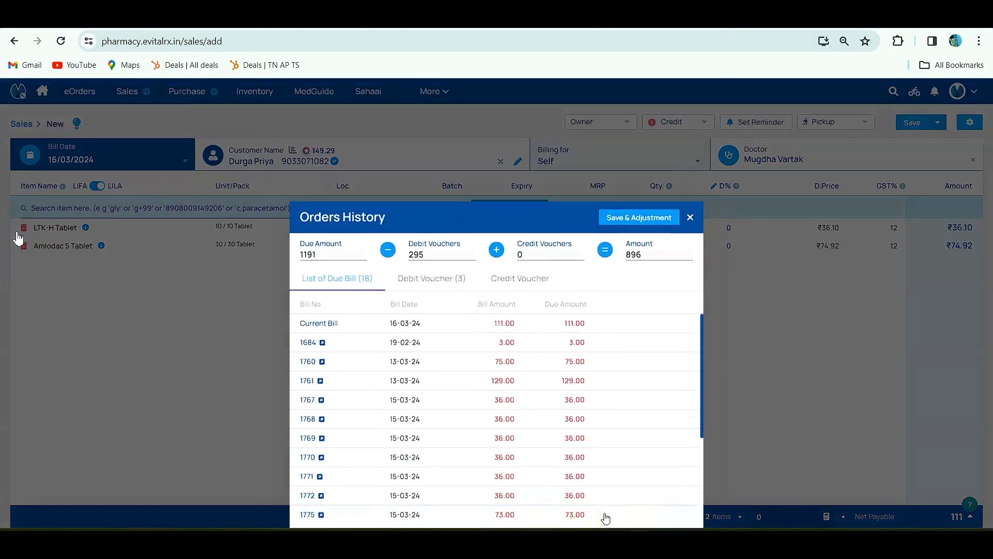
scroll(462, 388, "down", 3)
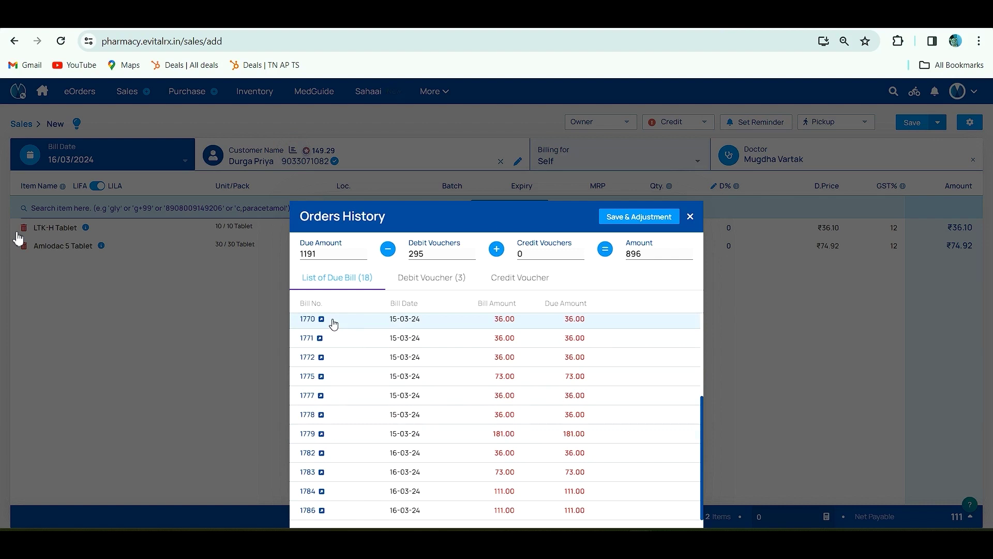
left_click(450, 277)
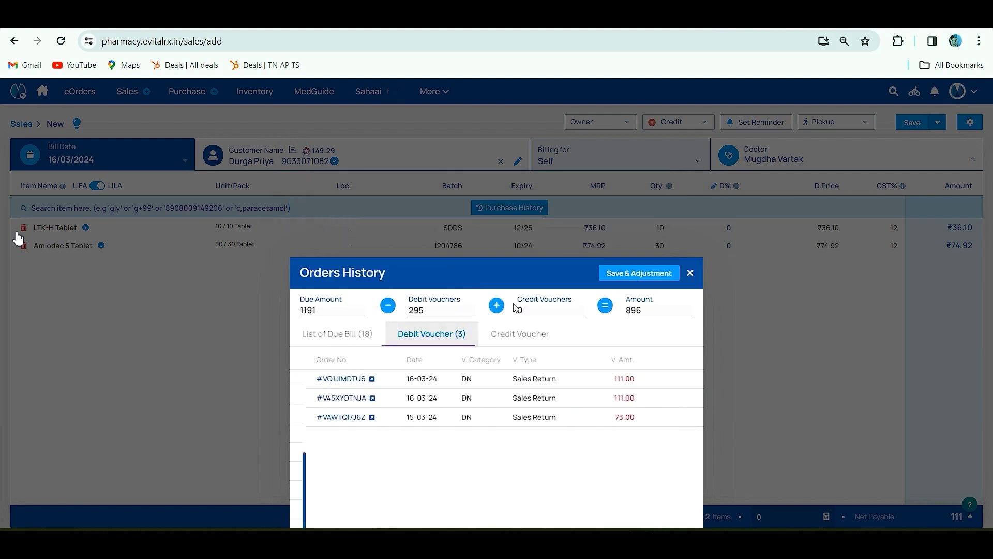
left_click(522, 335)
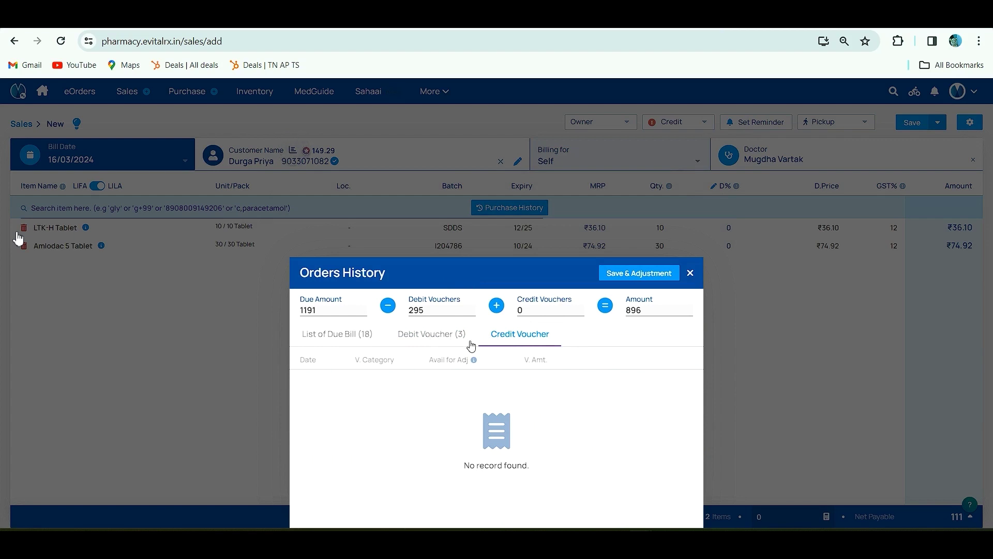
In the invoice breakdown, try a 5% bill discount, remove it, and start an internal note 'as'
left_click(691, 274)
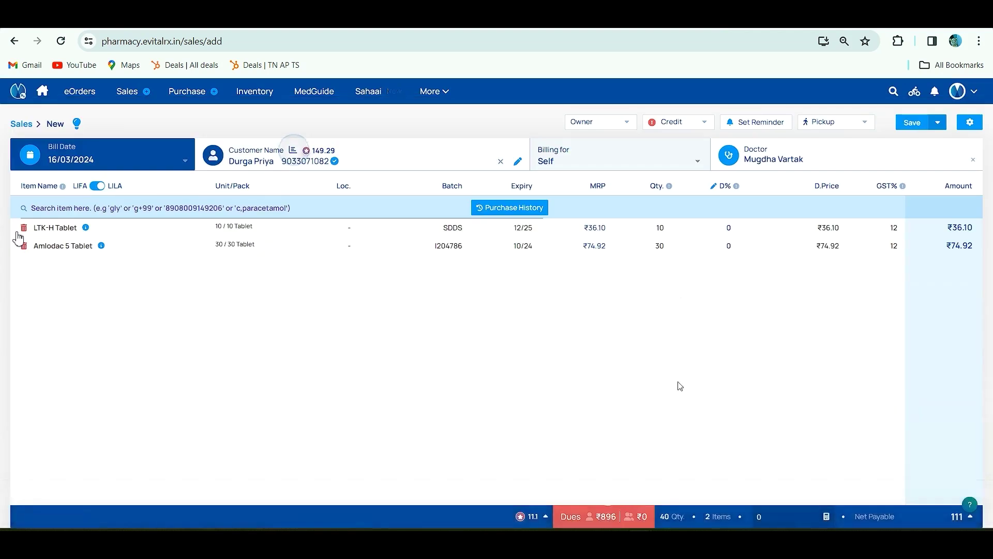
left_click(705, 517)
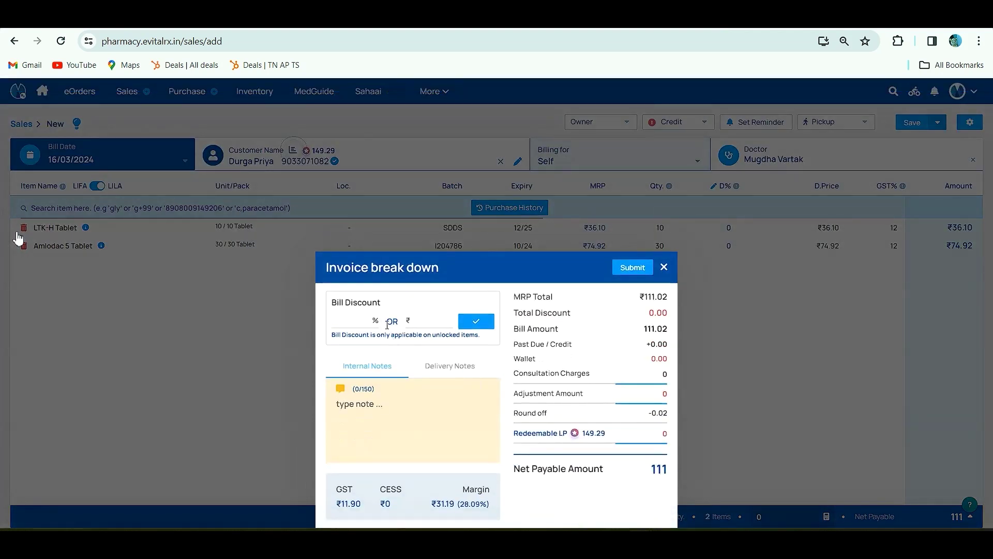
left_click(354, 322)
type("5")
key("BackSpace")
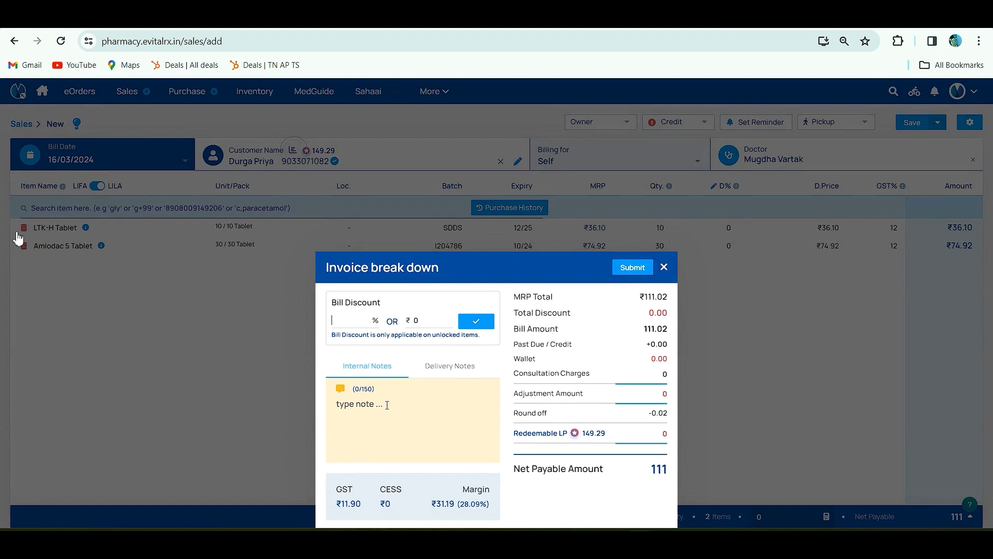
left_click(359, 402)
type("as")
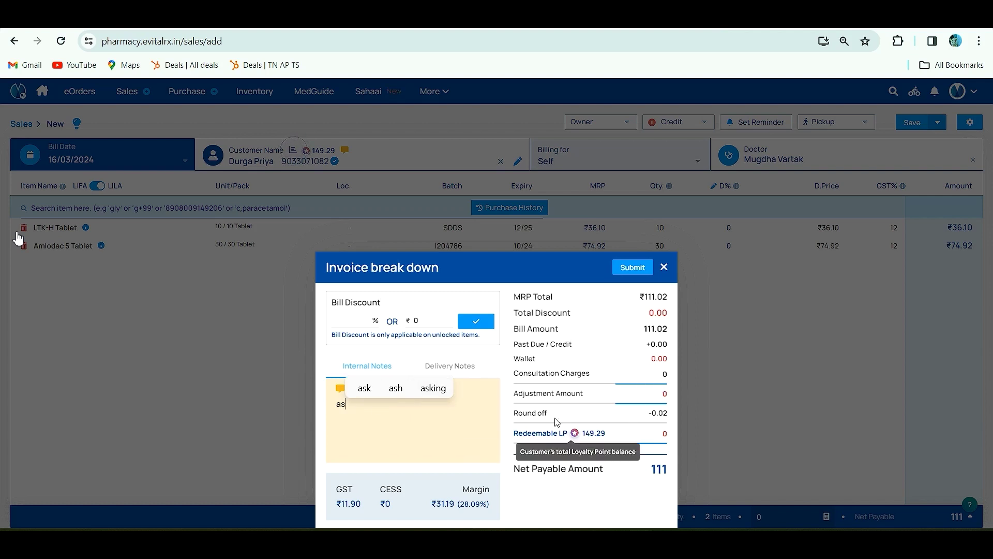
Enter 200 as the amount received, leaving -89 to return on the 111 bill
left_click(665, 268)
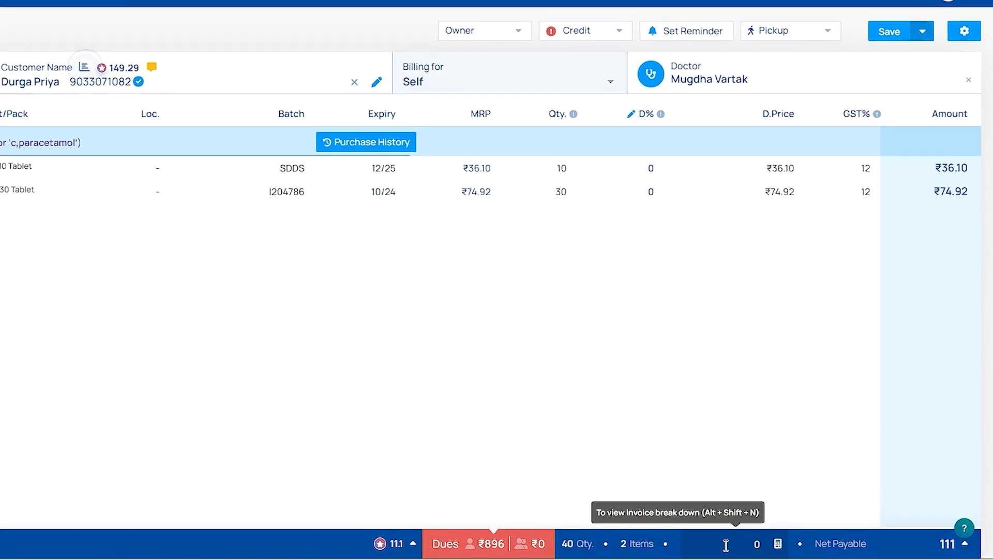
type("2000")
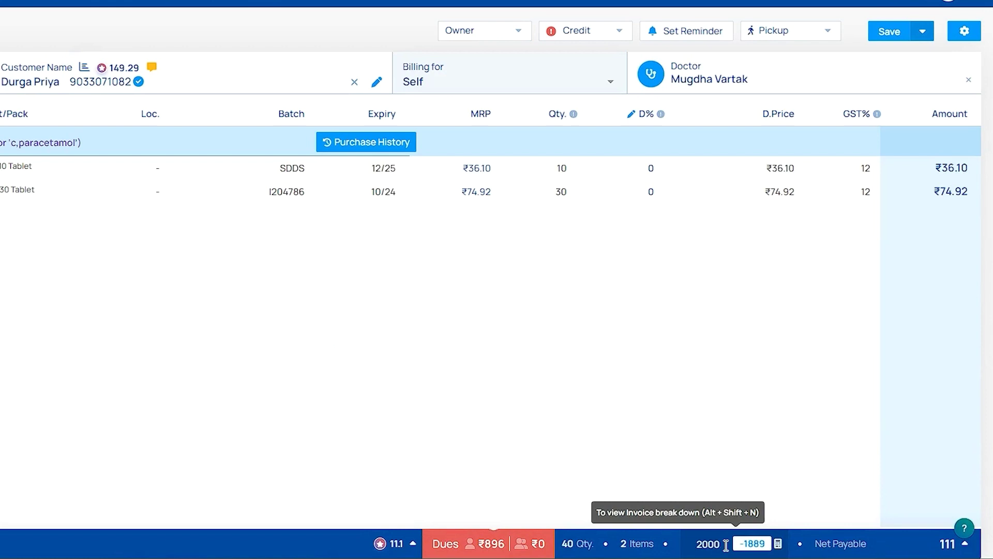
key("BackSpace")
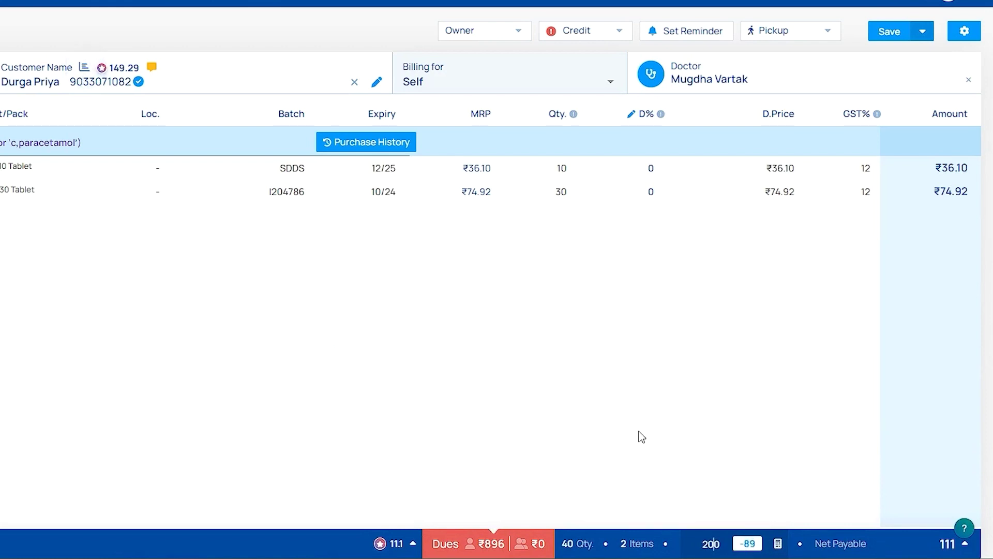
Start the 21-3-2024 refill reminder and dose LTK-H one tablet at 8 AM and 10 PM
left_click(686, 32)
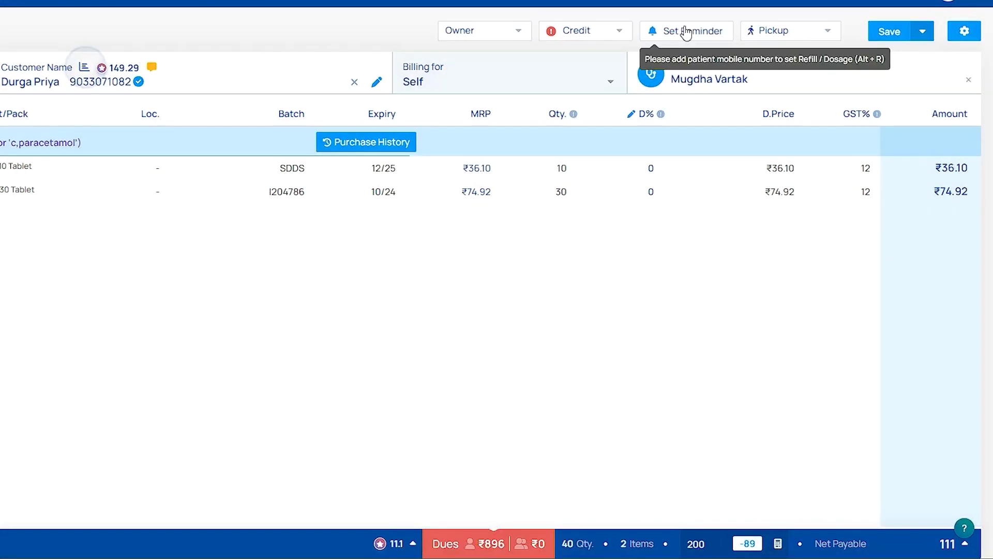
left_click(685, 29)
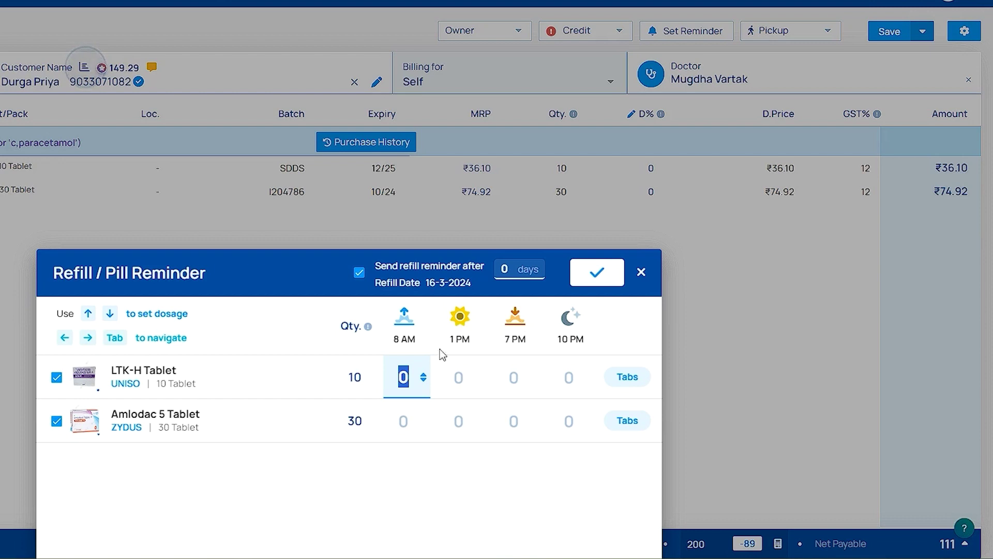
key("Up")
key("Up")
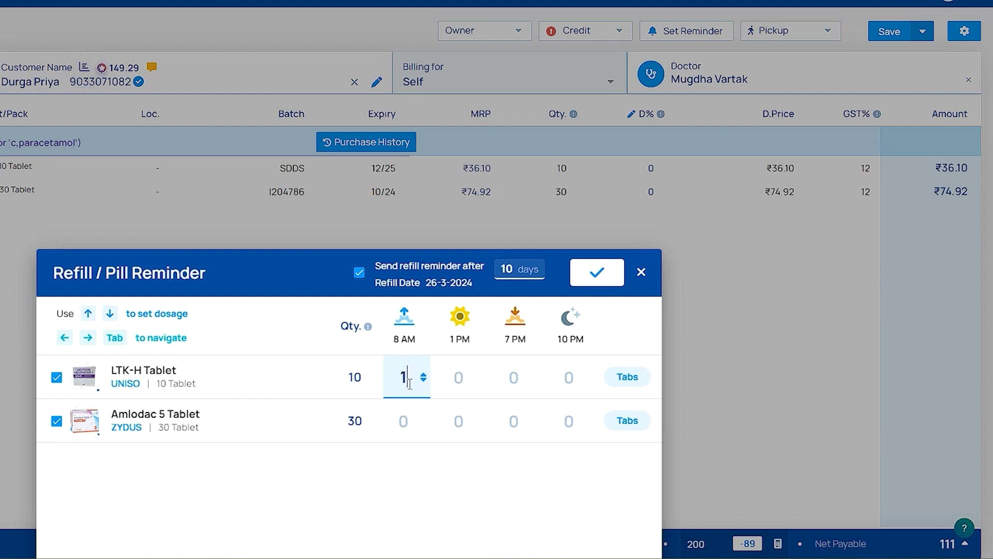
key("Tab")
key("Tab")
key("Tab")
key("Up")
key("Up")
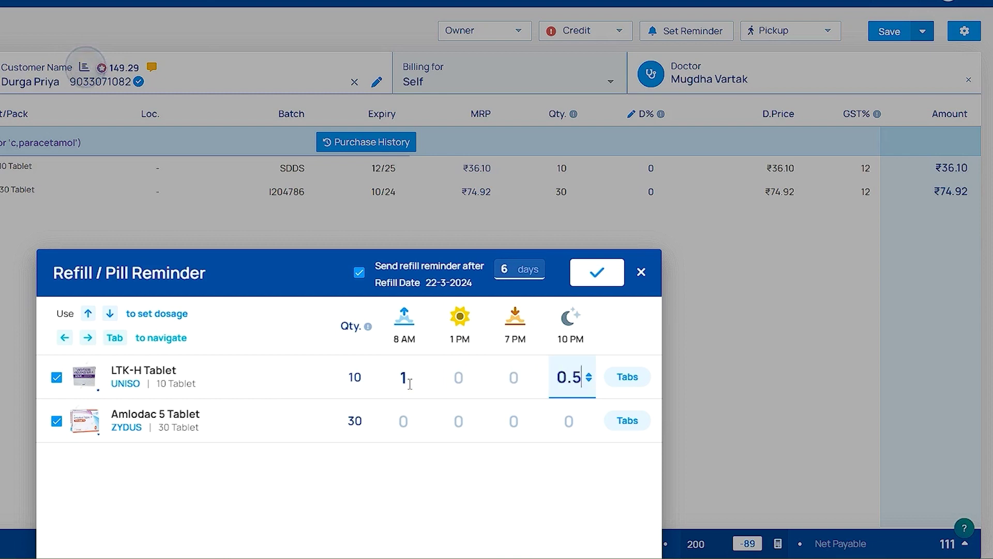
Dose Amlodac 5 one tablet at 8 AM and 10 PM and confirm the reminder
left_click(400, 430)
key("Up")
key("Up")
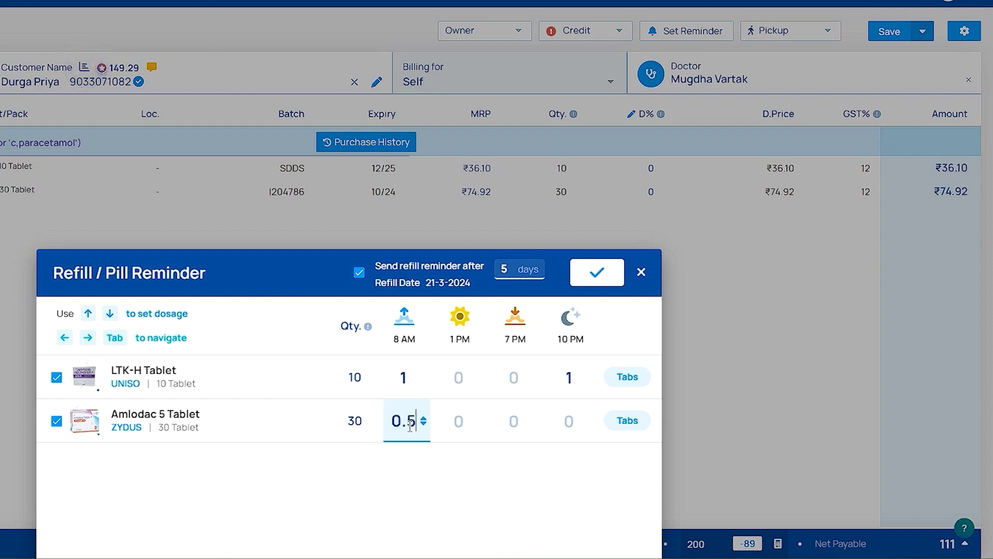
key("Tab")
key("Tab")
key("Tab")
key("Up")
key("Up")
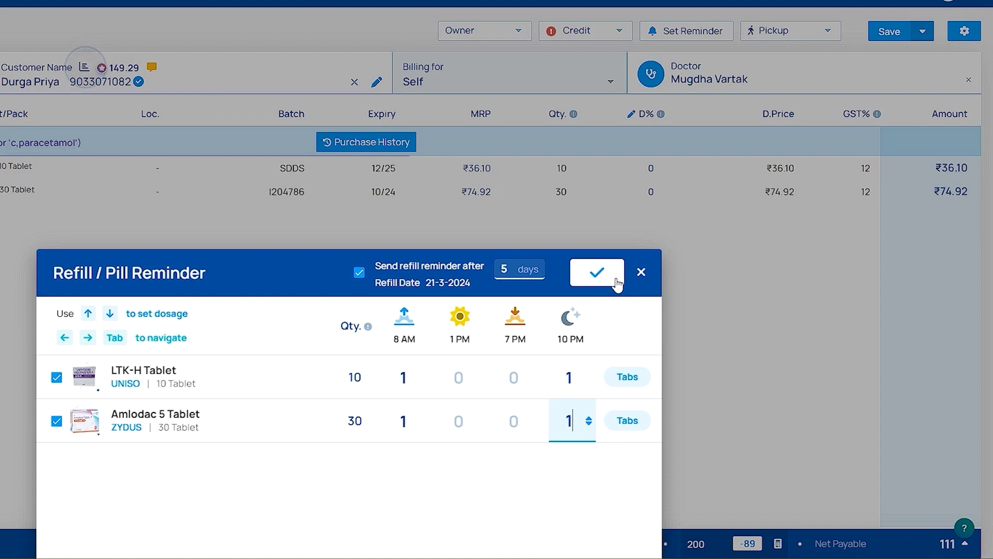
left_click(617, 284)
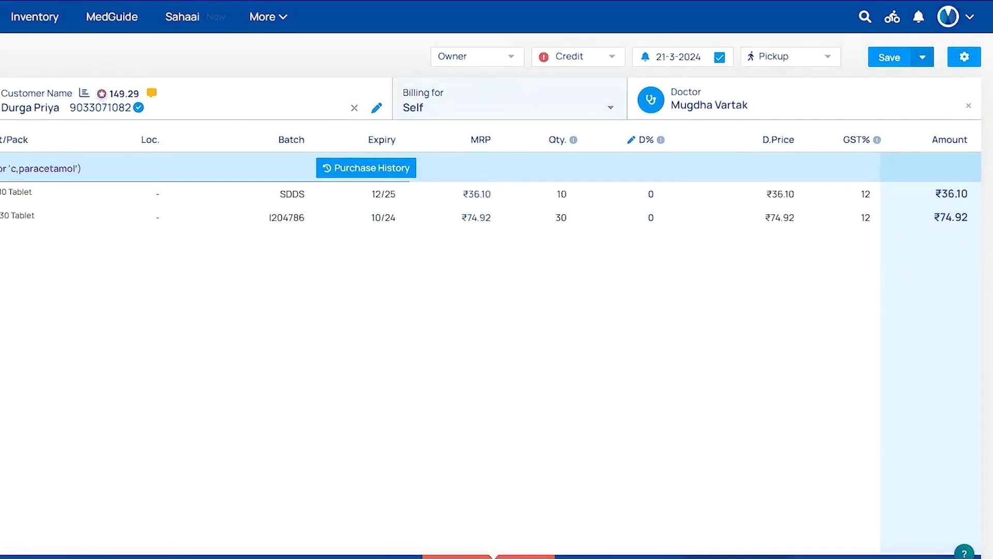
List the refill reminders from the notifications bell for 21 March 2024
left_click(919, 17)
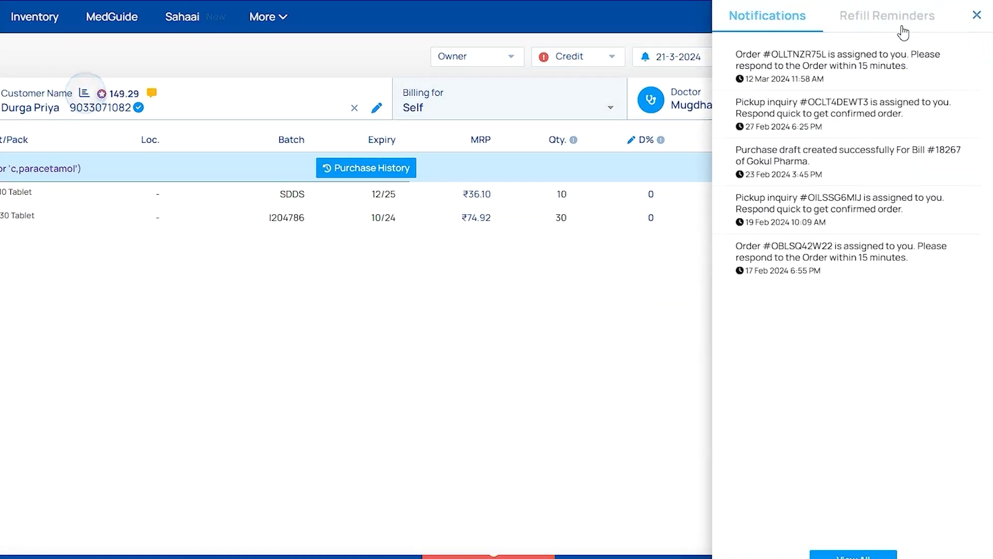
left_click(888, 24)
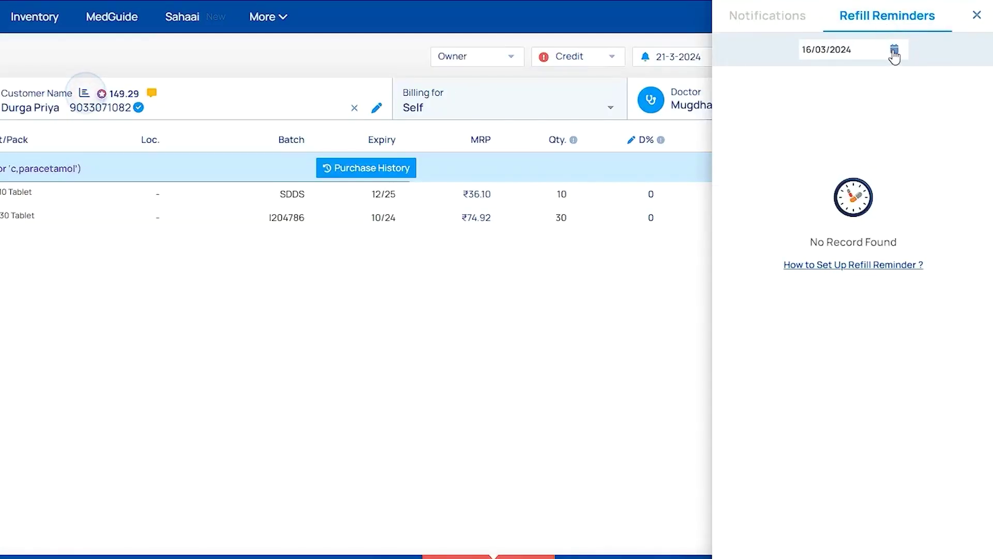
left_click(895, 52)
left_click(834, 145)
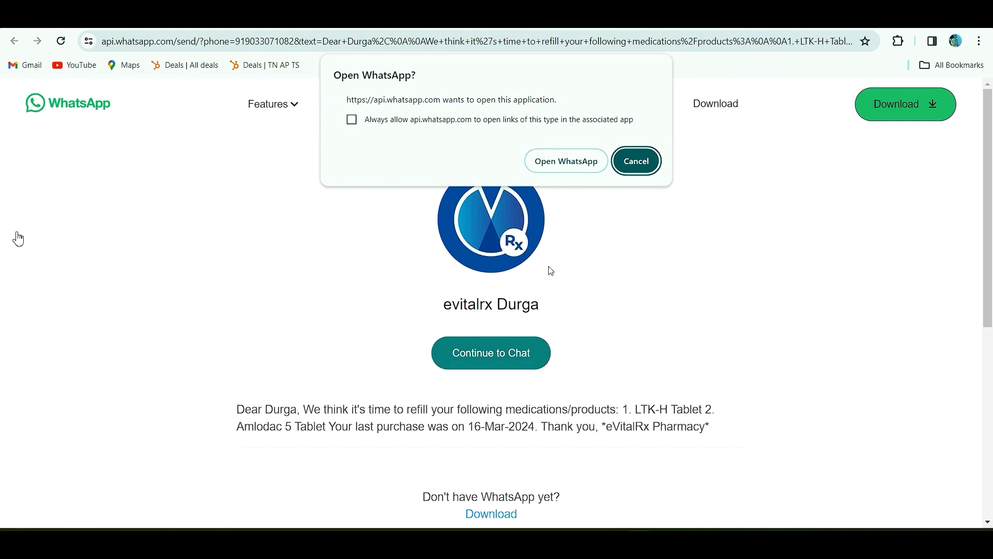
Scroll through earlier refill and invoice messages in the WhatsApp self chat, then close WhatsApp
left_click(567, 161)
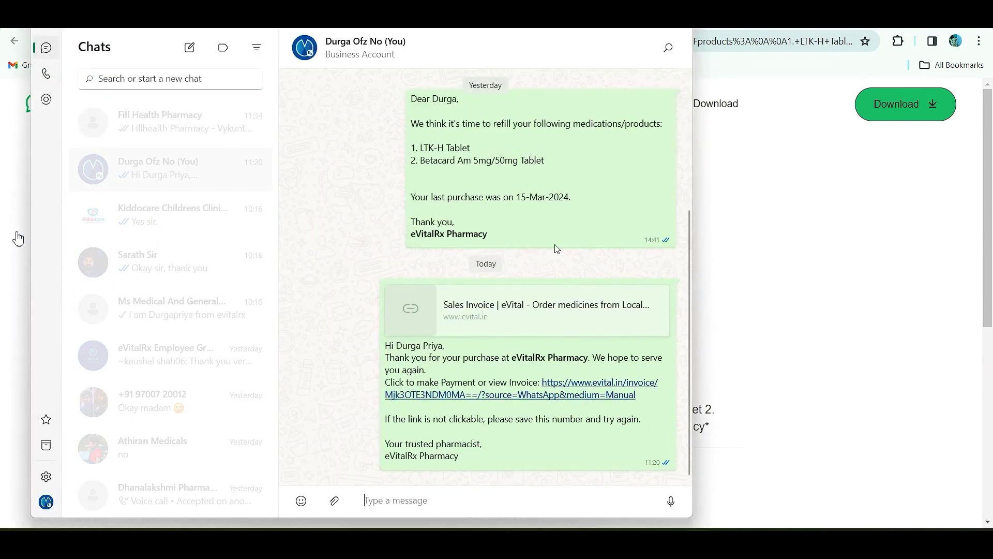
scroll(488, 232, "up", 2)
scroll(487, 232, "up", 1)
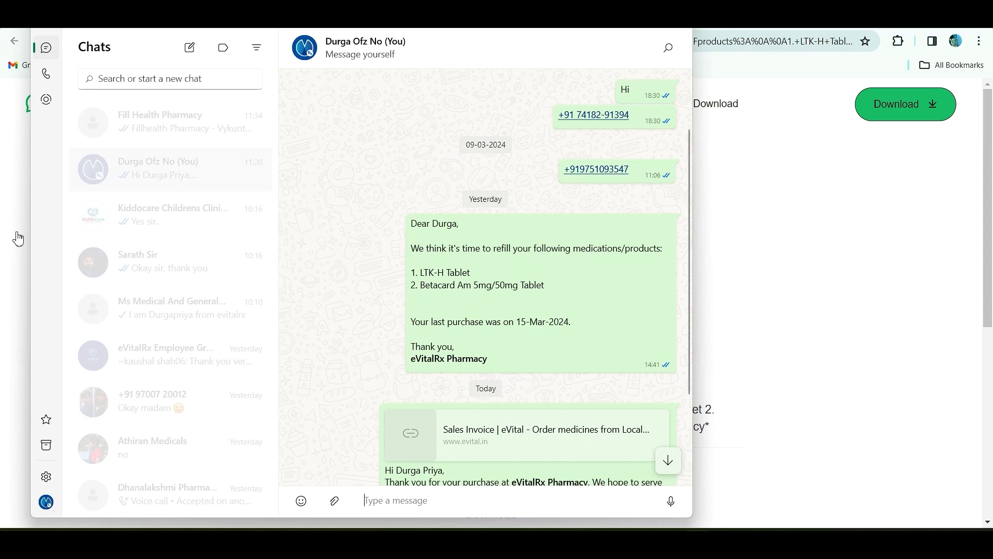
left_click(18, 239)
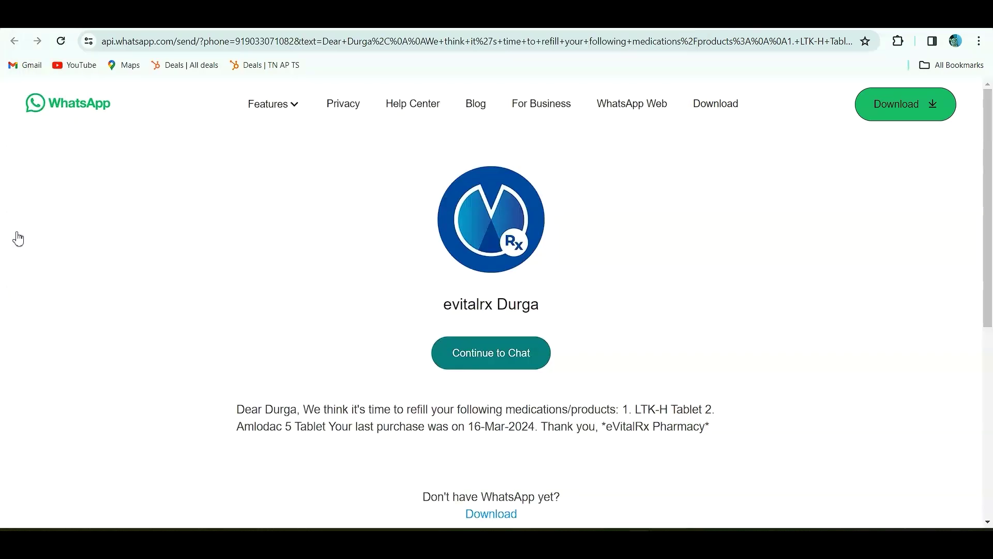
key("ctrl+w")
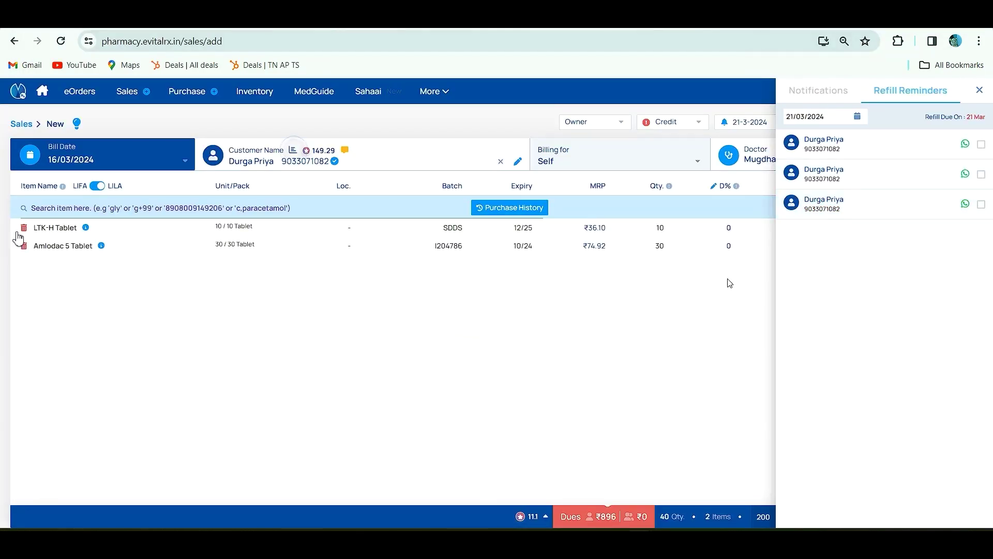
Close the Refill Reminders panel and save the bill using Save & WhatsApp
left_click(730, 283)
left_click(937, 123)
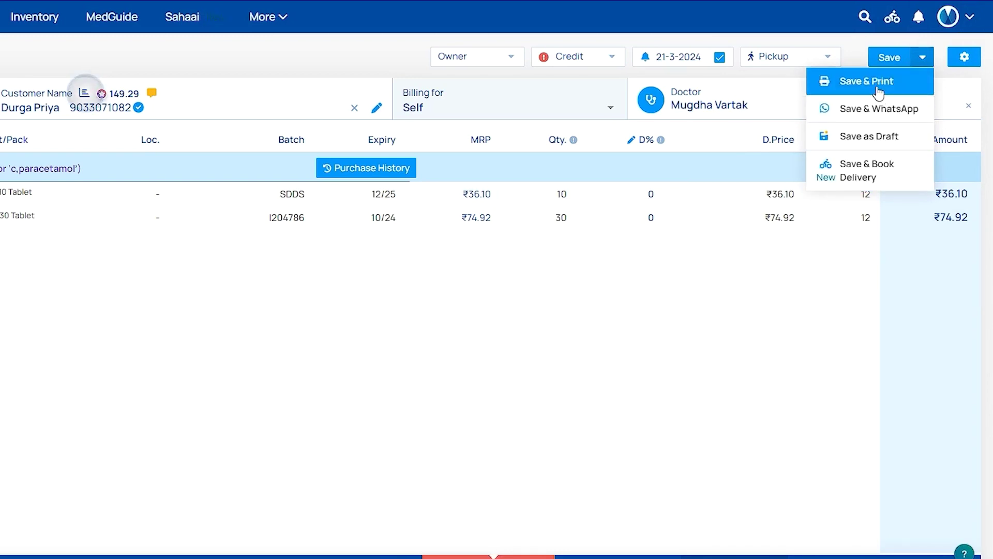
left_click(882, 106)
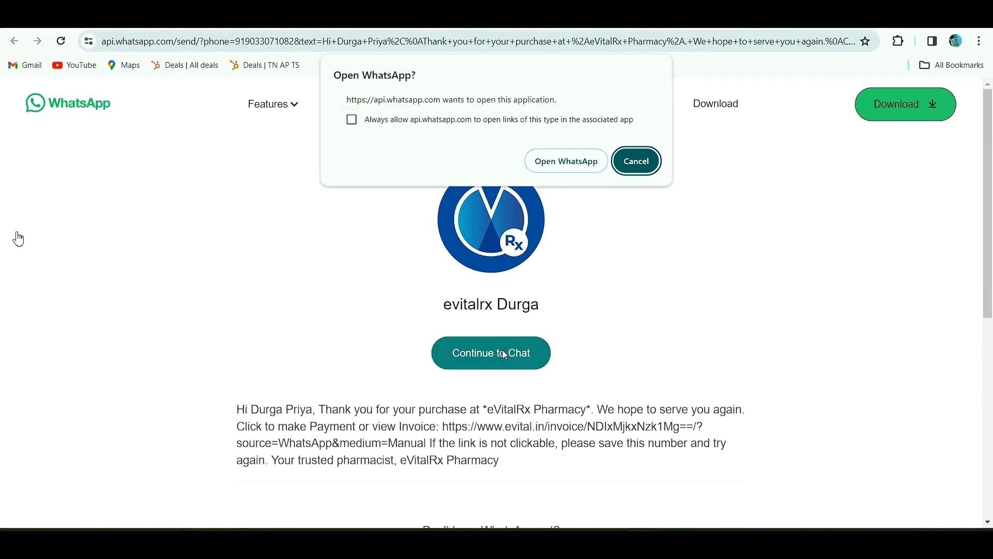
Send the thank-you invoice message and view the ₹111 two-item invoice from its link
left_click(566, 160)
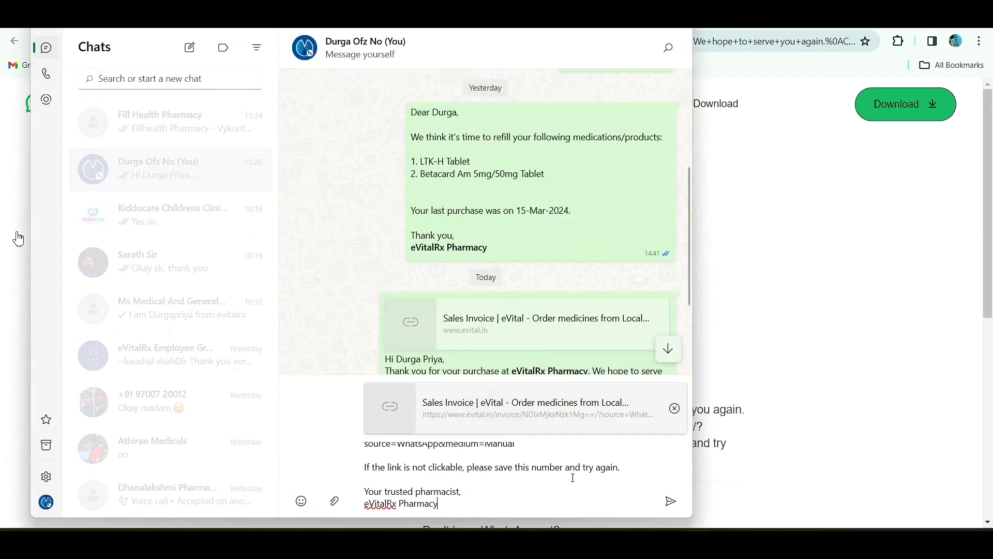
left_click(671, 501)
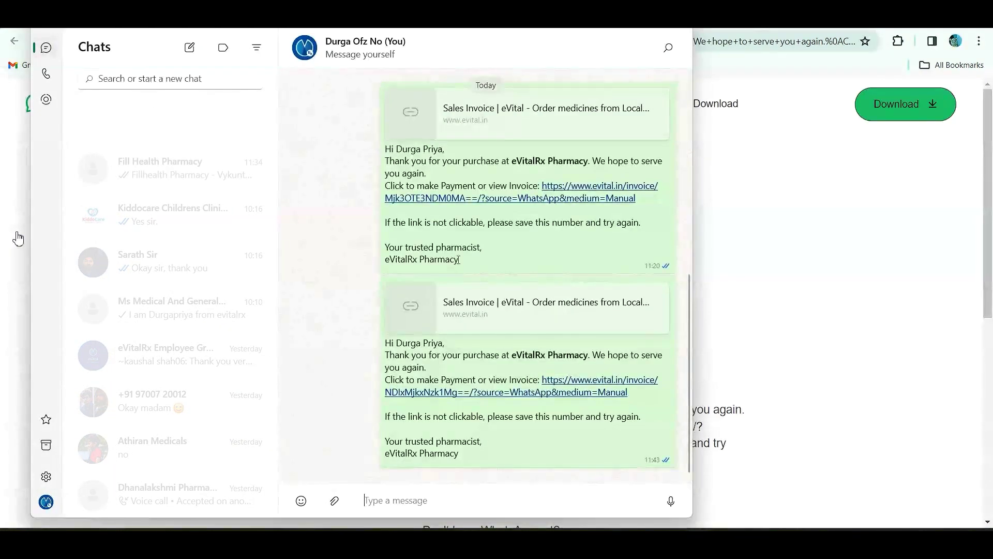
left_click(588, 393)
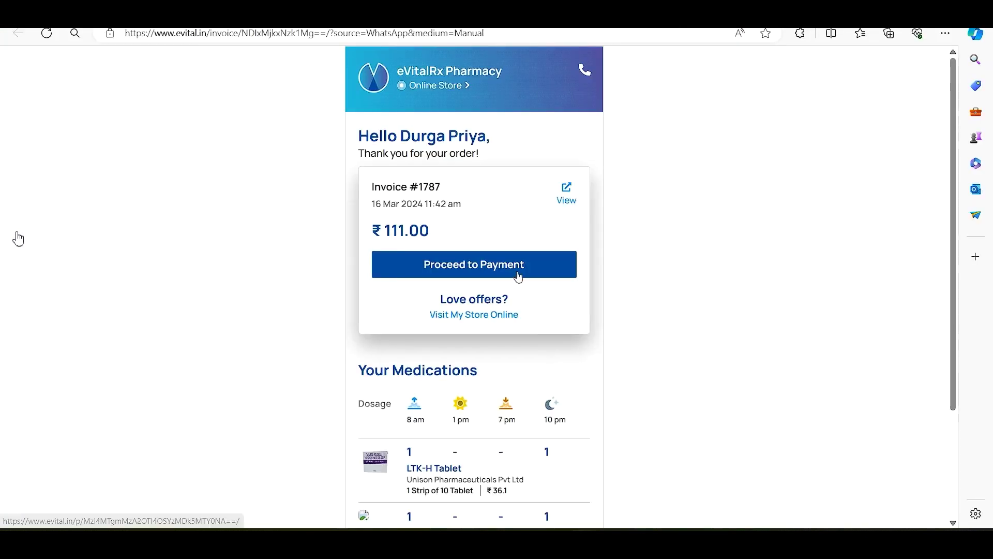
left_click(569, 200)
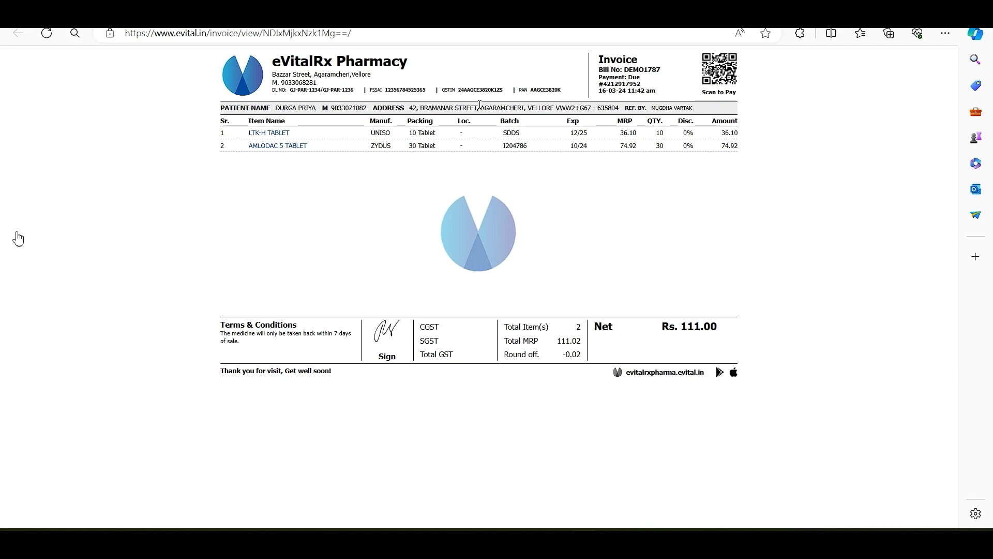
key("ctrl+w")
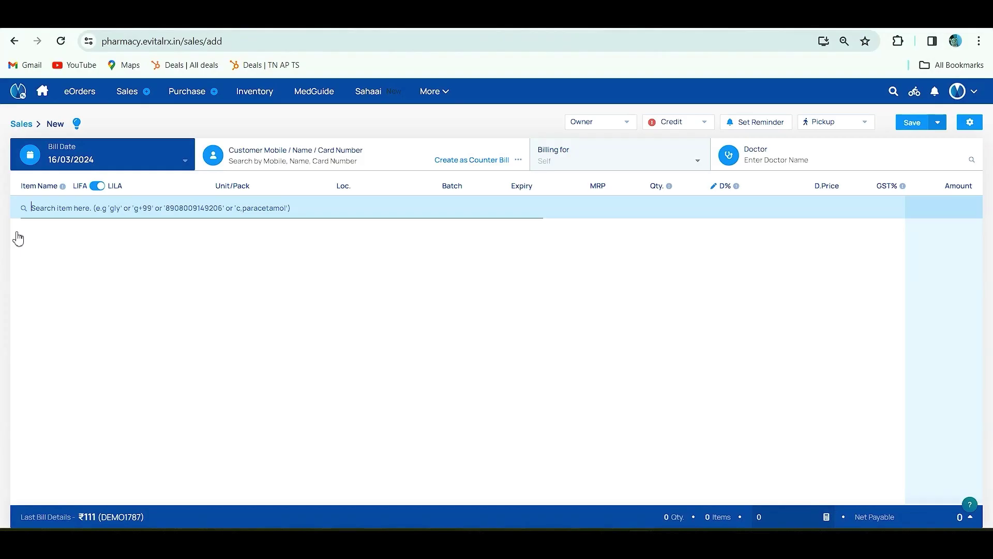